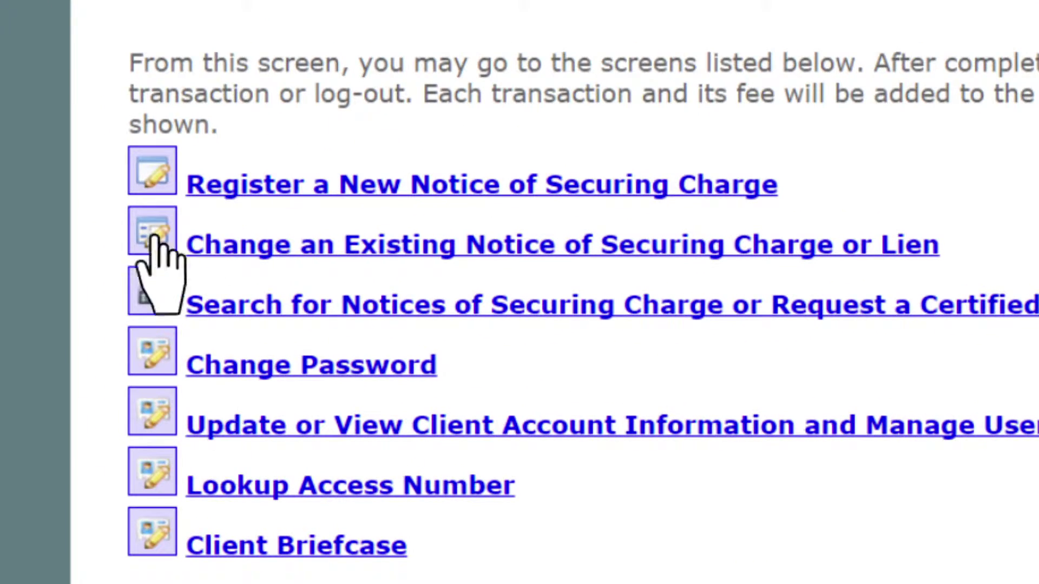
pyautogui.click(154, 235)
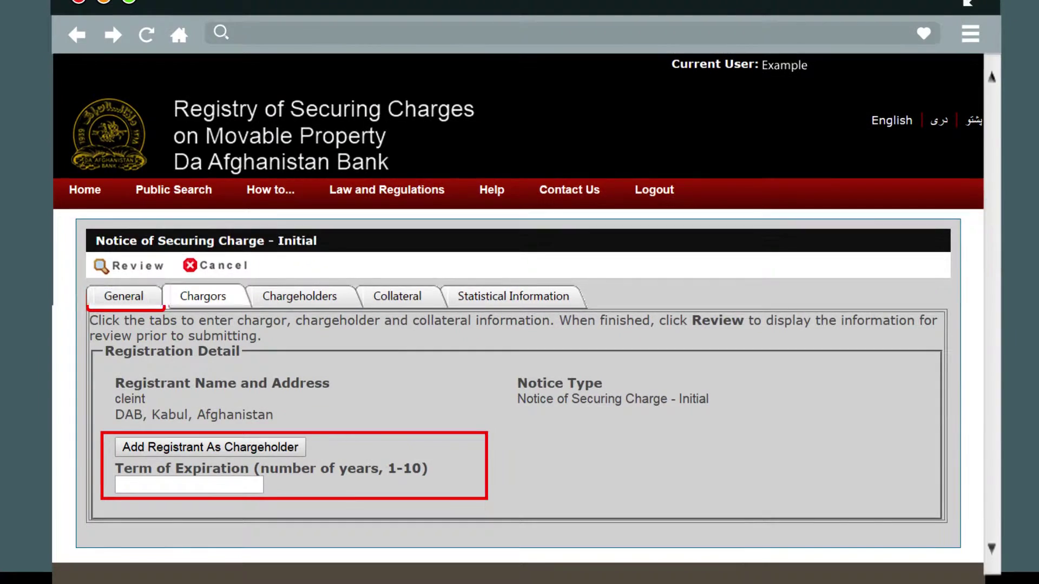
pyautogui.click(267, 316)
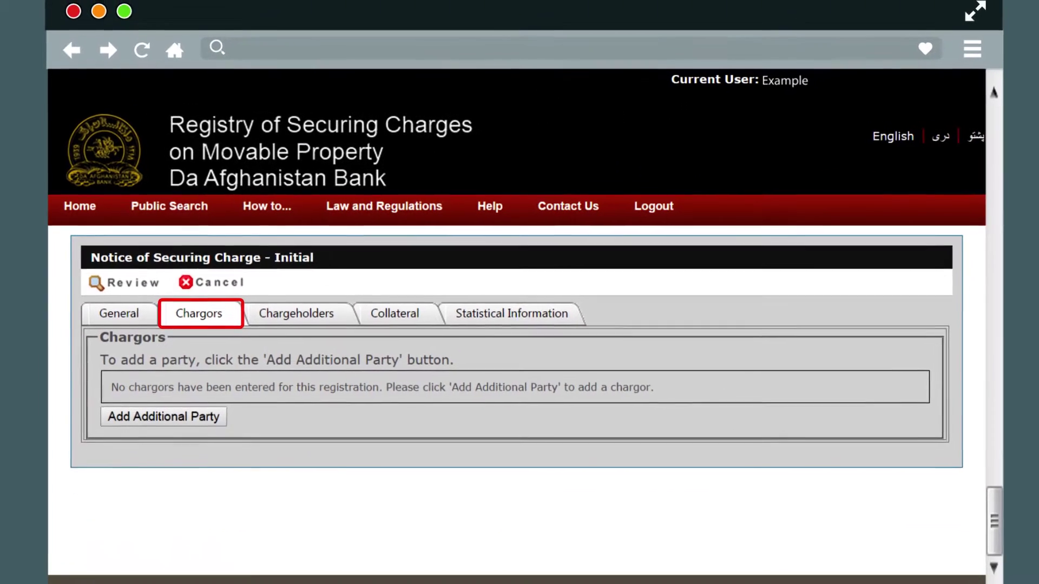
pyautogui.click(294, 313)
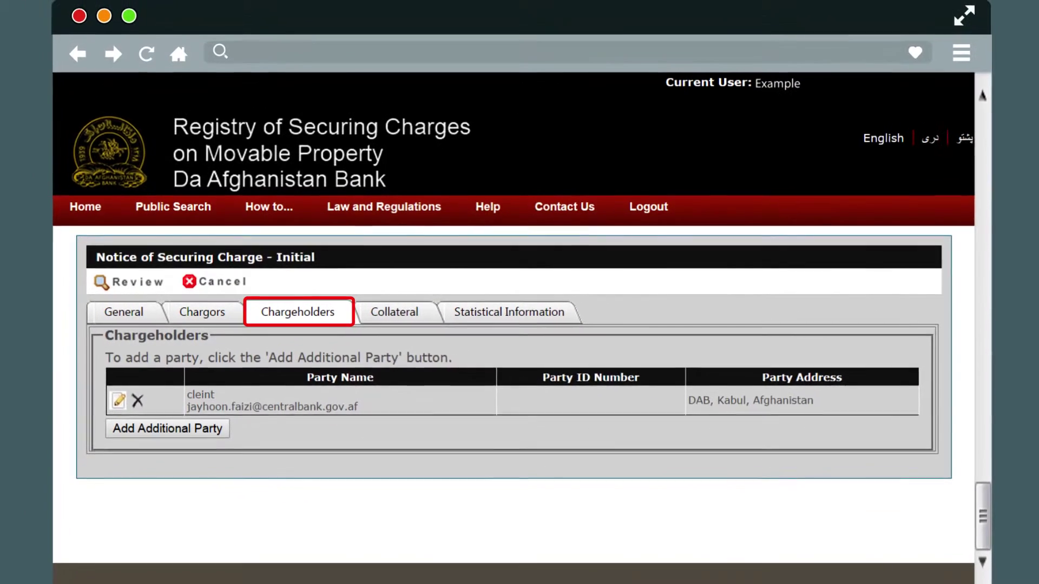
pyautogui.click(393, 313)
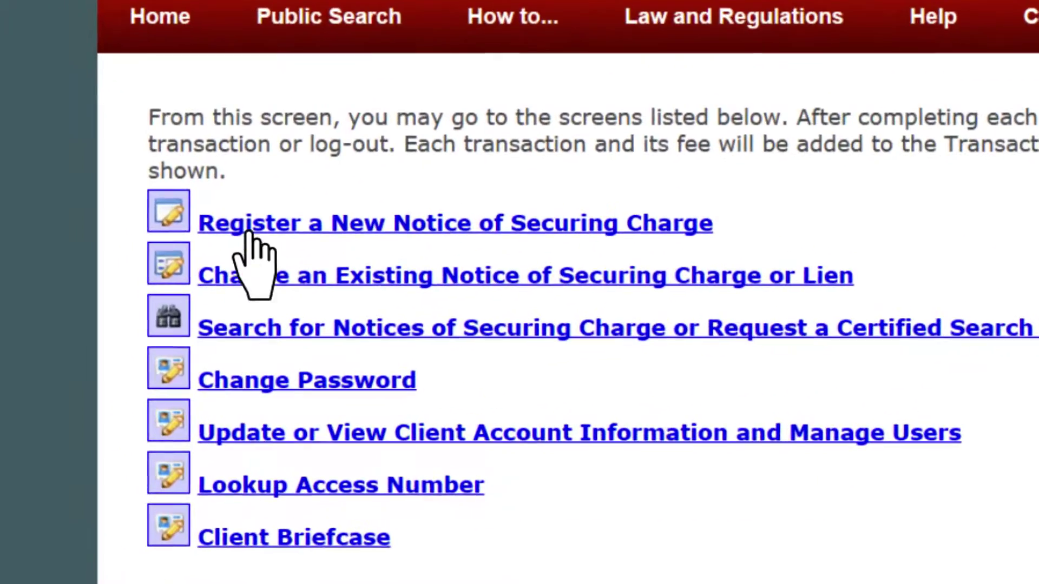
# - Start a new initial notice and add a chargor party
pyautogui.click(166, 287)
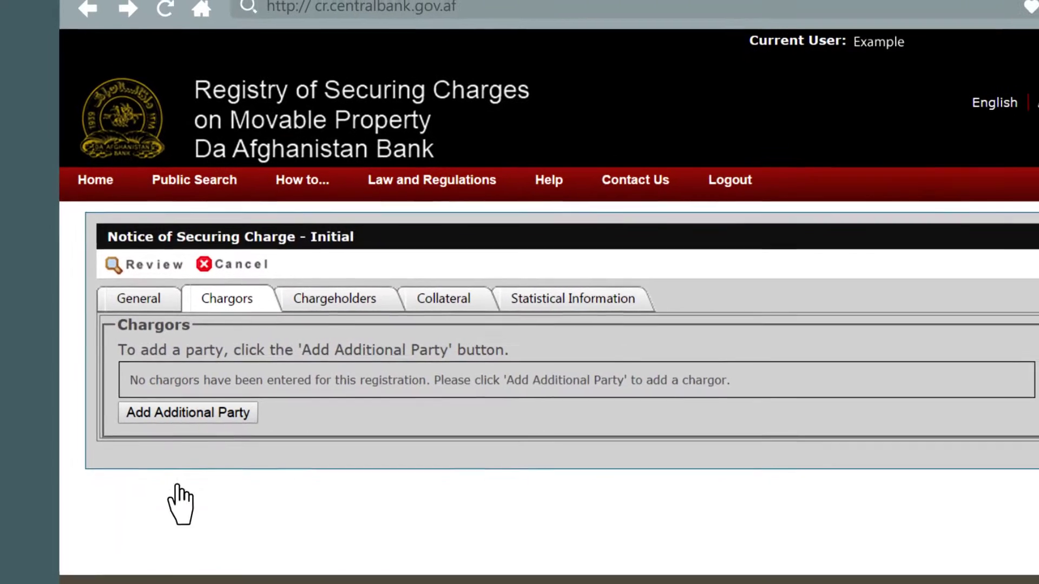
pyautogui.click(146, 414)
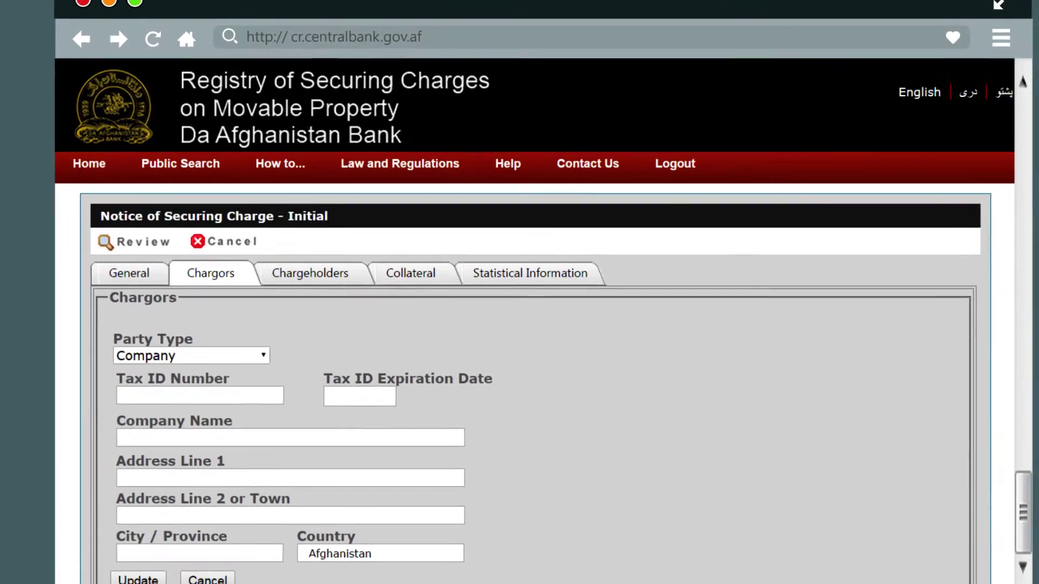
pyautogui.scroll(-2, 535, 325)
pyautogui.click(192, 272)
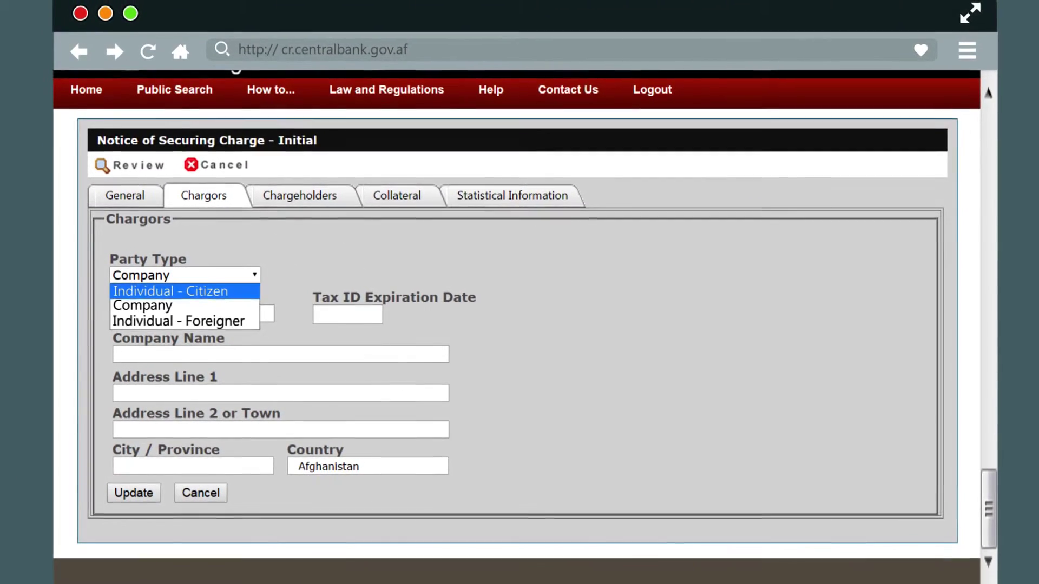
# - Enter the chargor's details, changing its party type from Company to Individual – Citizen
pyautogui.click(143, 306)
pyautogui.write('xxxxxxxxxxxx')
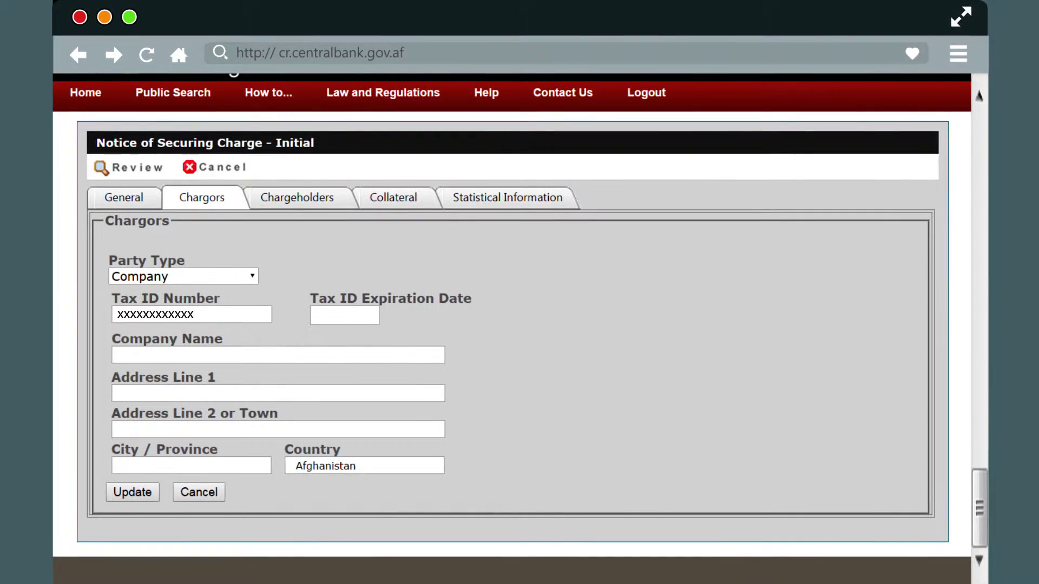
pyautogui.press('Tab')
pyautogui.write('xx/xx/xxxx')
pyautogui.press('Tab')
pyautogui.write('E')
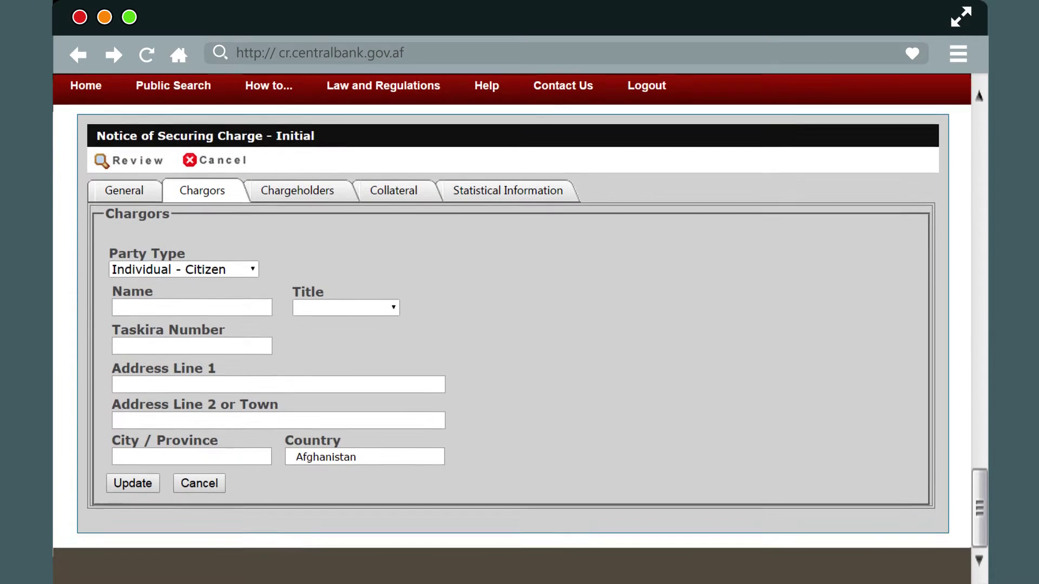
pyautogui.click(184, 270)
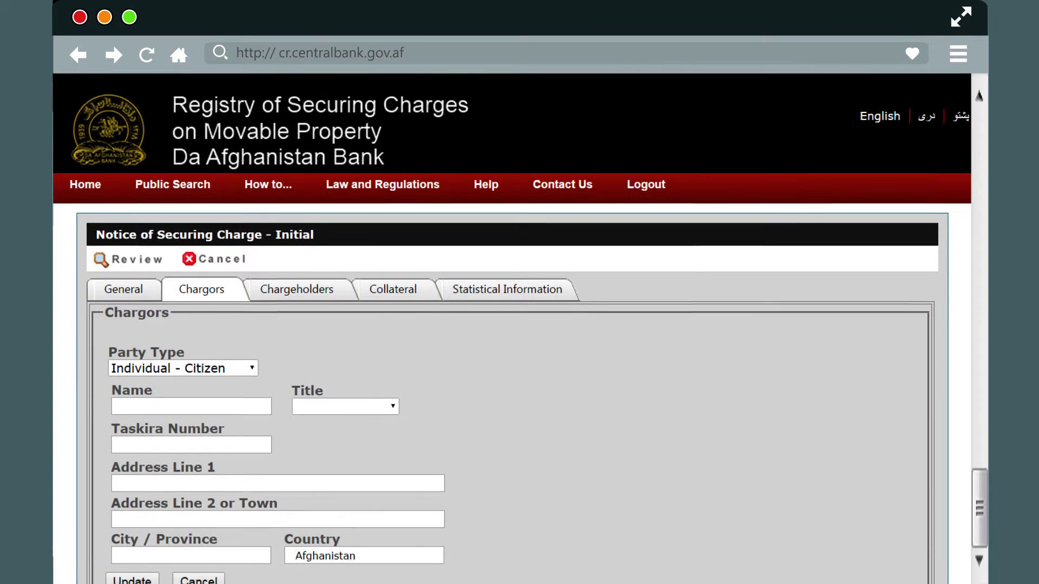
pyautogui.write('Example')
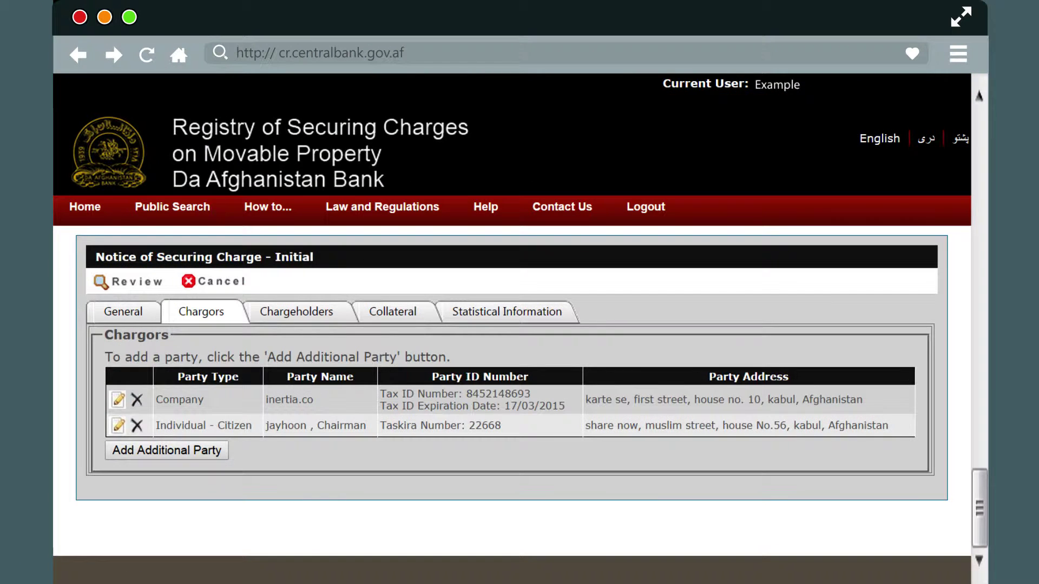
# - Add a chargeholder to the notice and begin entering its name
pyautogui.click(296, 311)
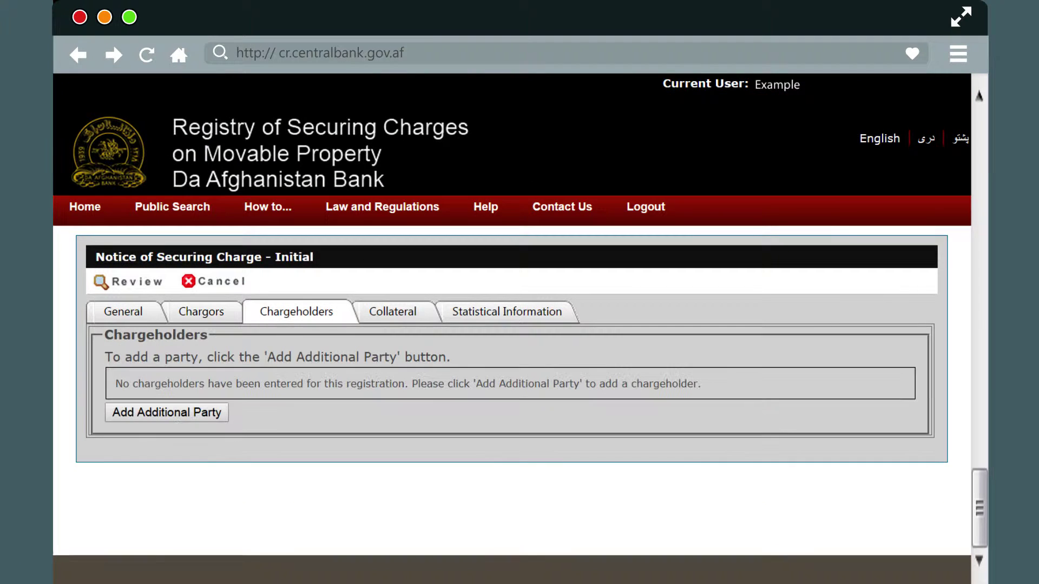
pyautogui.click(162, 413)
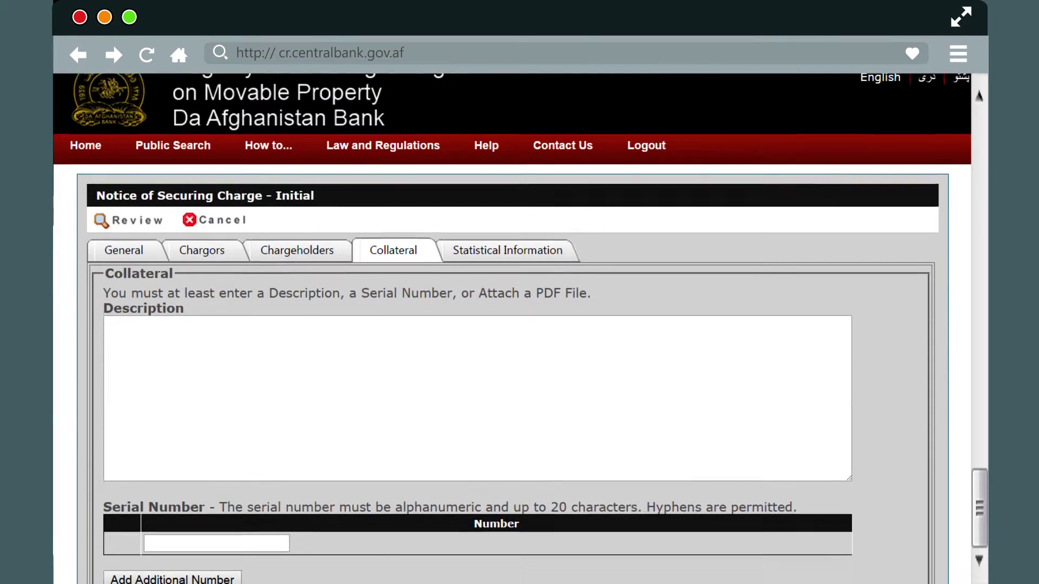
pyautogui.write('Al')
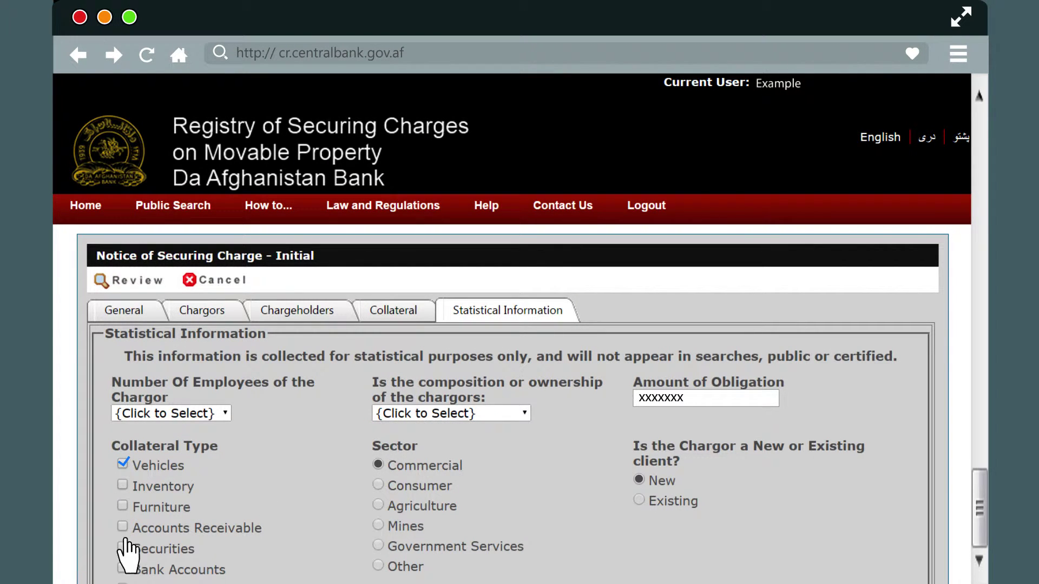
# - Review the completed notice, confirm it, and look over the registered notice page
pyautogui.click(125, 281)
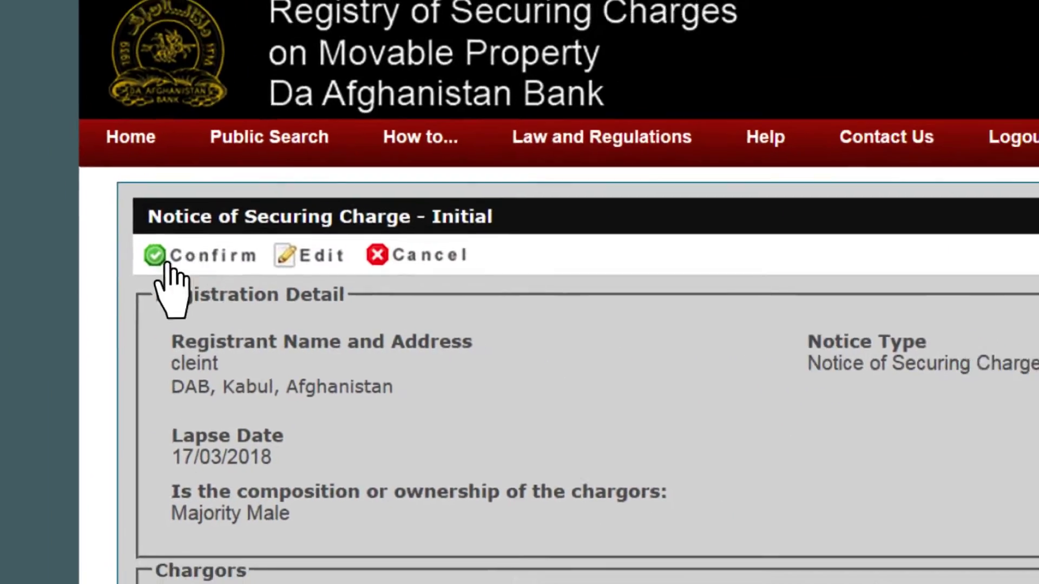
pyautogui.click(166, 264)
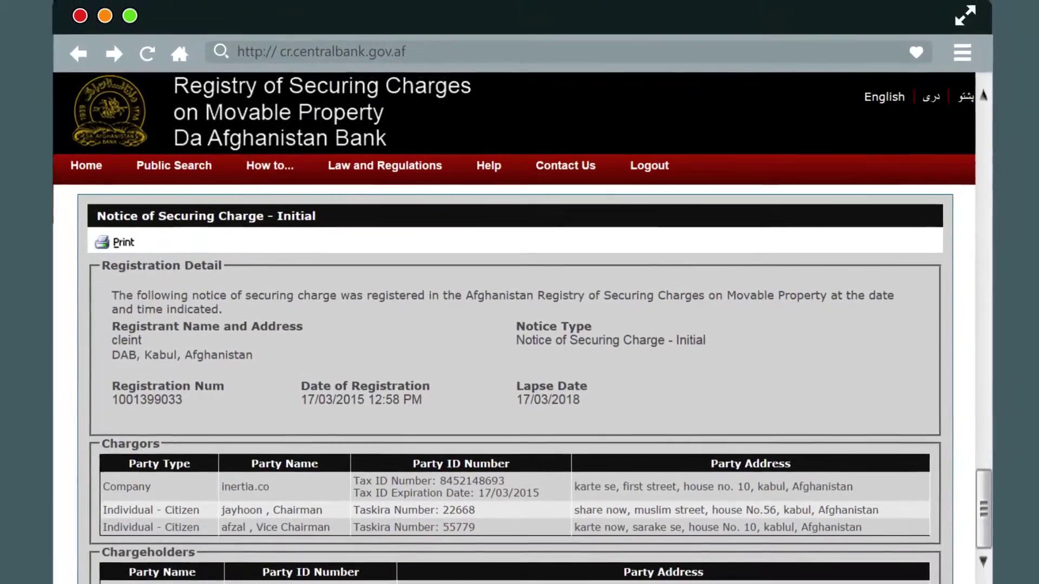
pyautogui.scroll(-3, 514, 346)
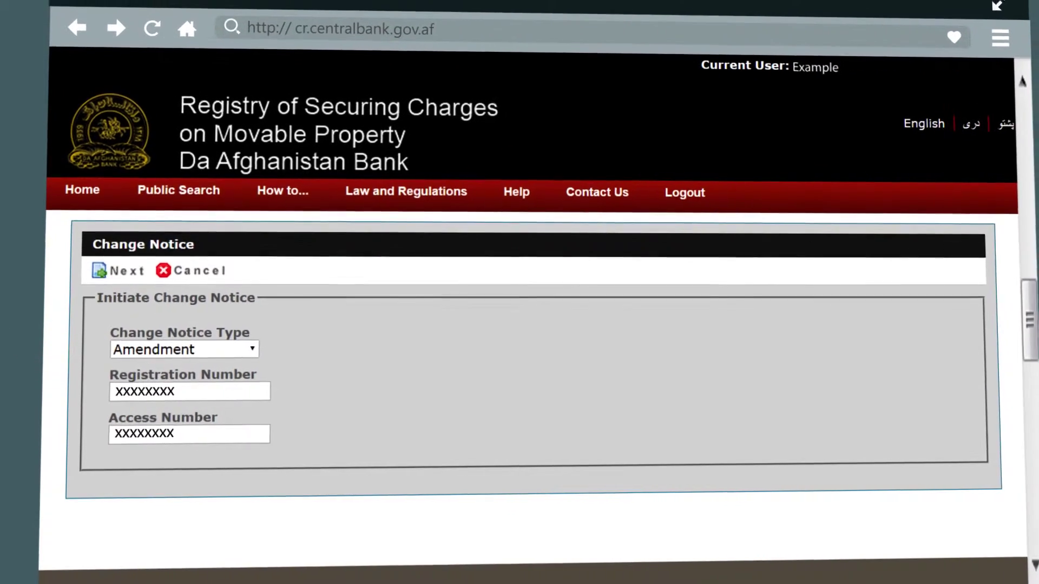
# - Move past the amendment, then start a Notice of Objection by entering a registration number
pyautogui.click(129, 262)
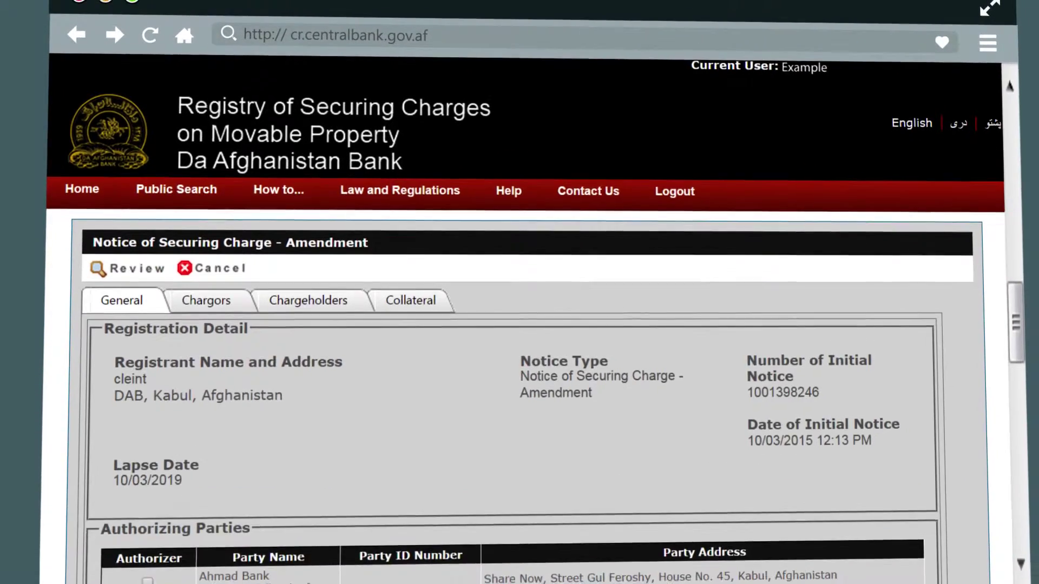
pyautogui.scroll(-2, 520, 324)
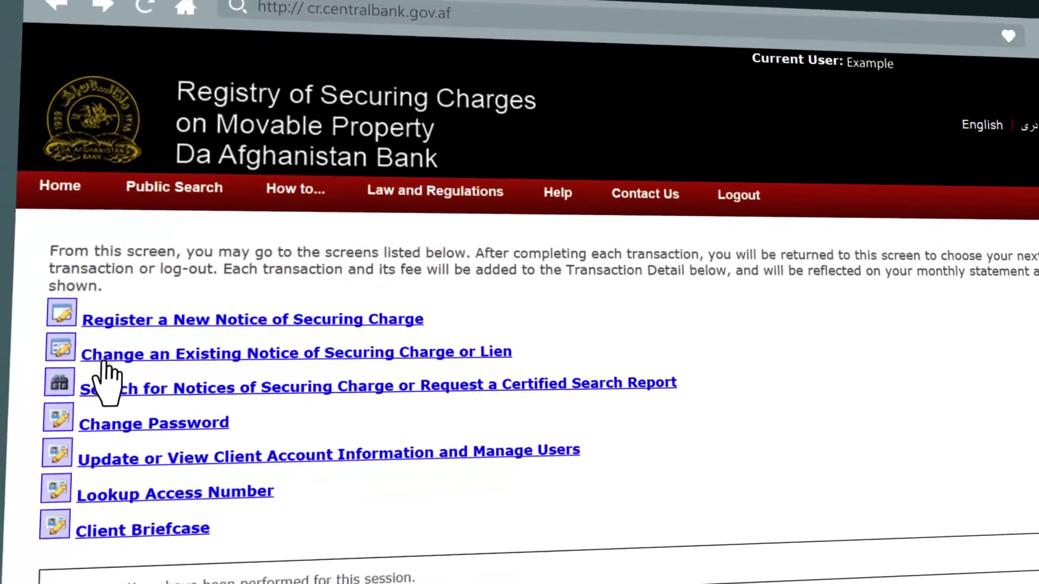
pyautogui.click(103, 361)
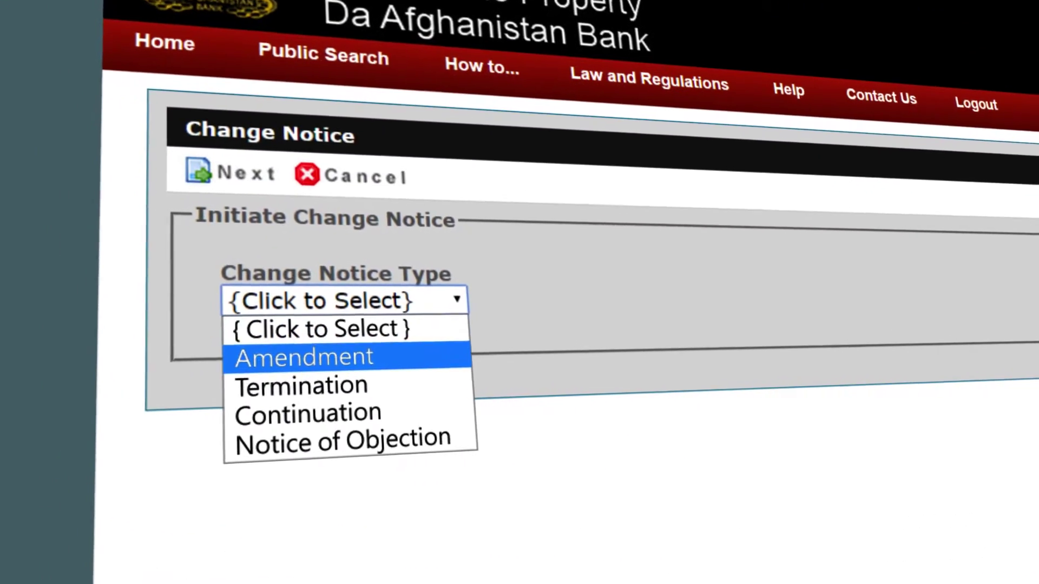
pyautogui.press('Down')
pyautogui.press('Return')
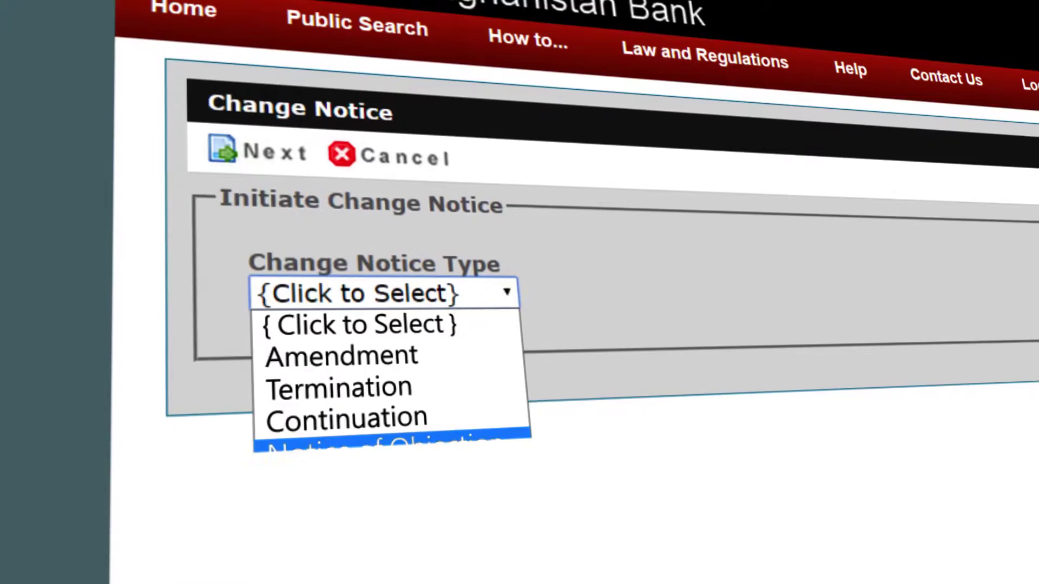
pyautogui.write('XXXXXXXXXXXX')
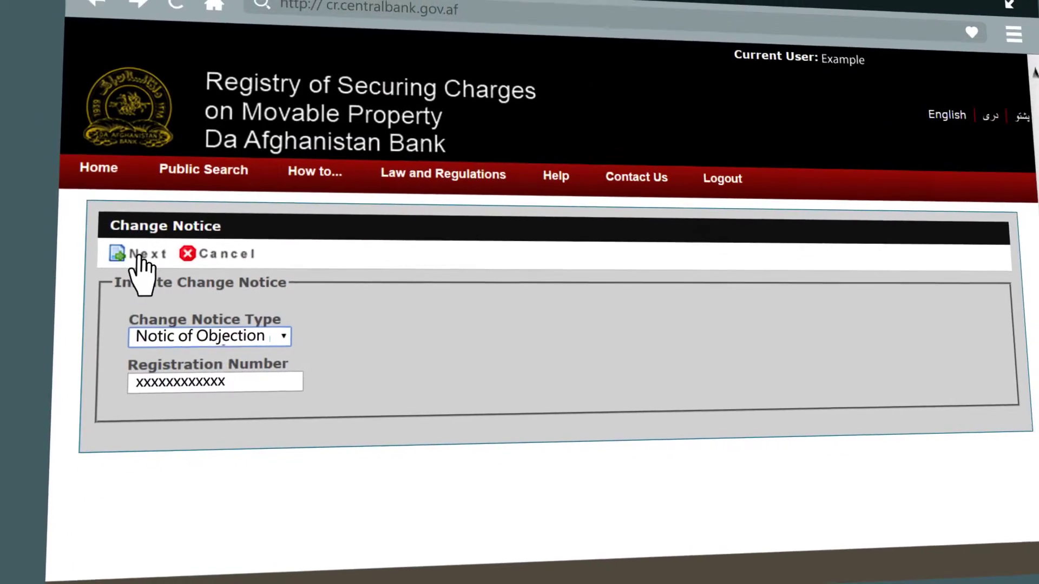
pyautogui.click(157, 241)
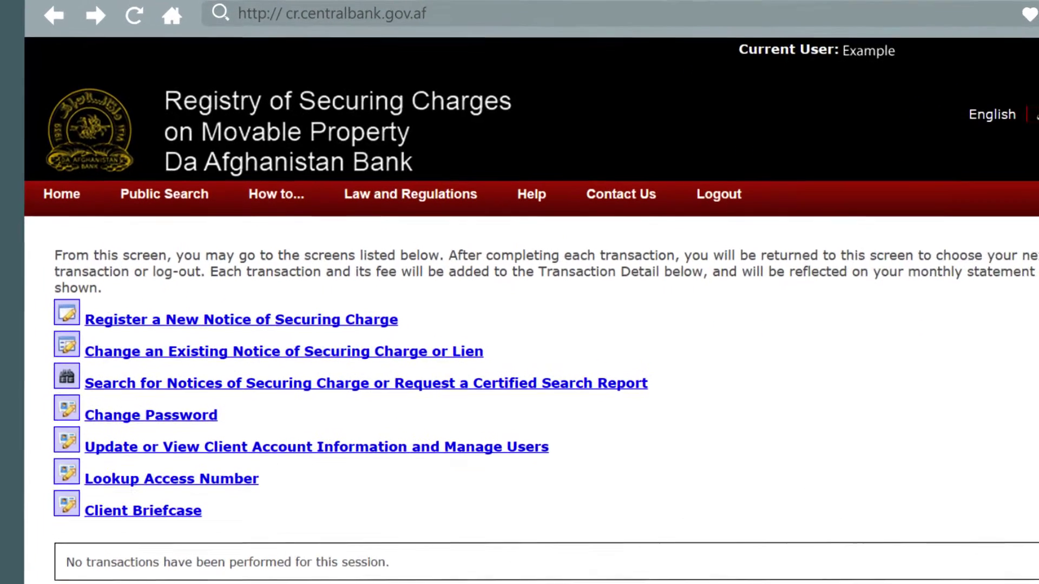
# - Search notices for a Company chargor by its tax ID
pyautogui.click(102, 389)
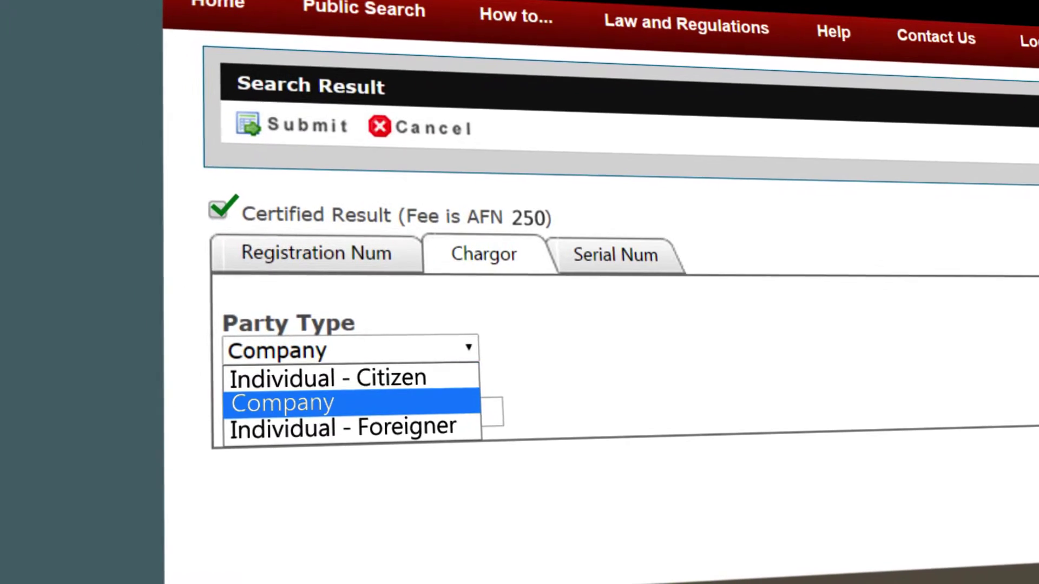
pyautogui.press('Return')
pyautogui.write('xxxxxxxxx')
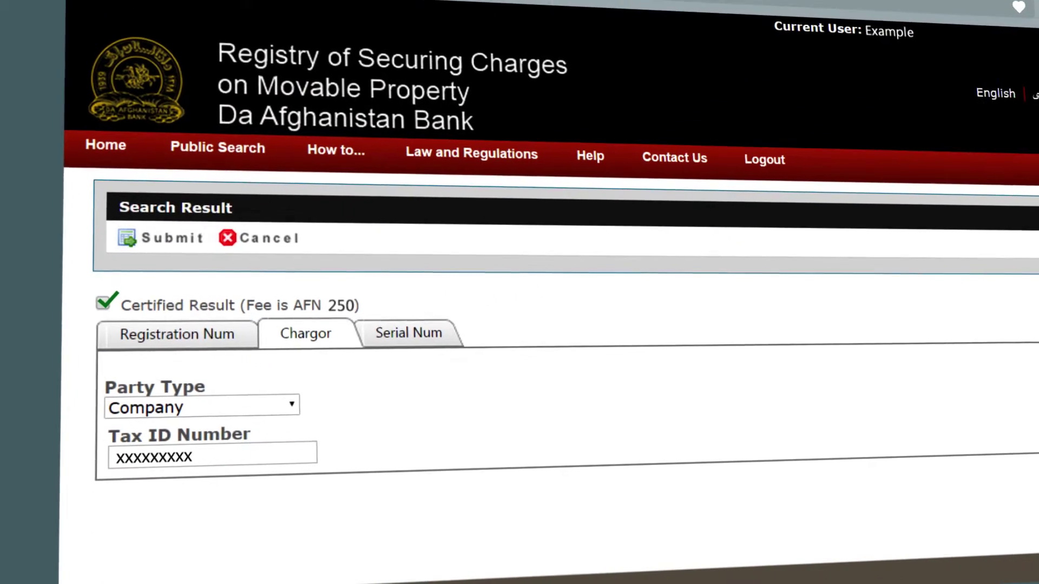
pyautogui.click(150, 250)
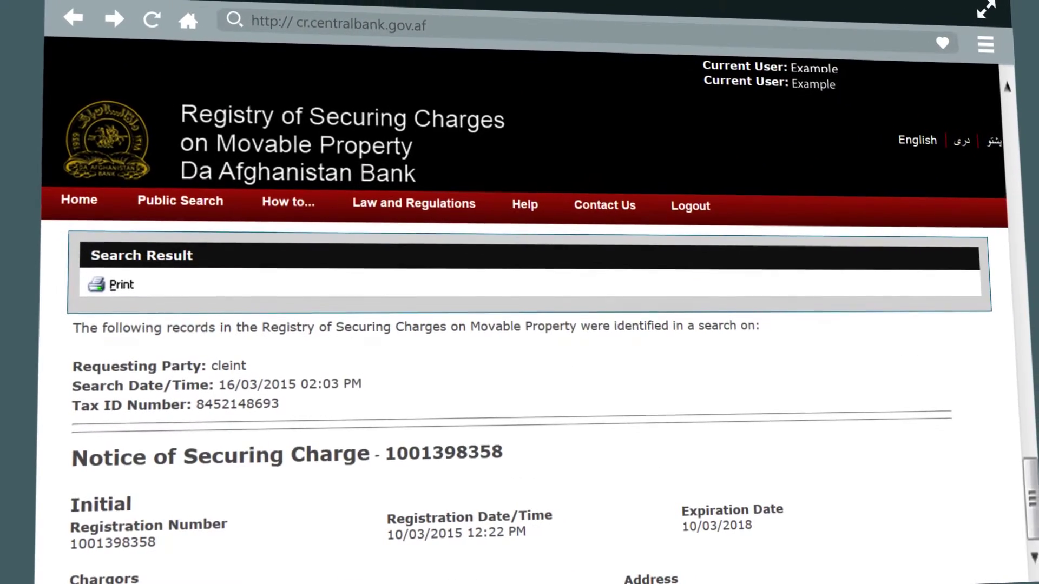
# - Look through the results, then start a public search for an Individual – Citizen chargor
pyautogui.scroll(-2, 519, 336)
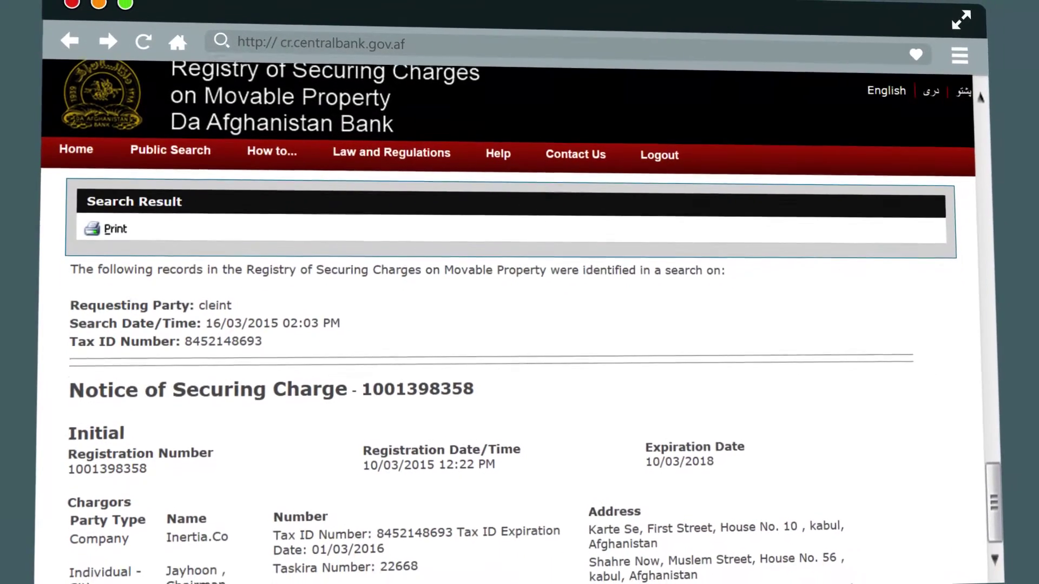
pyautogui.scroll(-2, 520, 336)
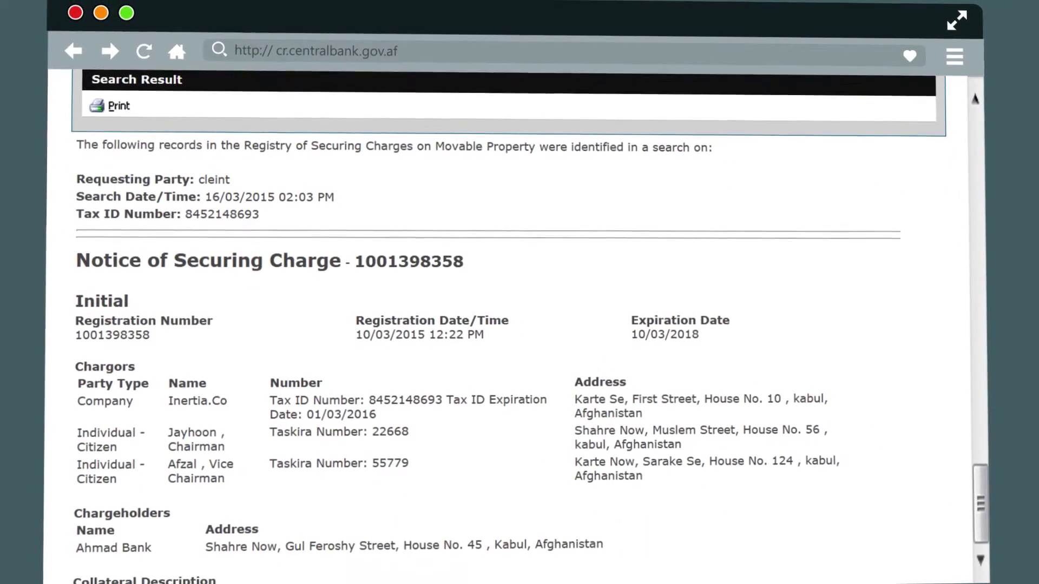
pyautogui.scroll(-2, 520, 325)
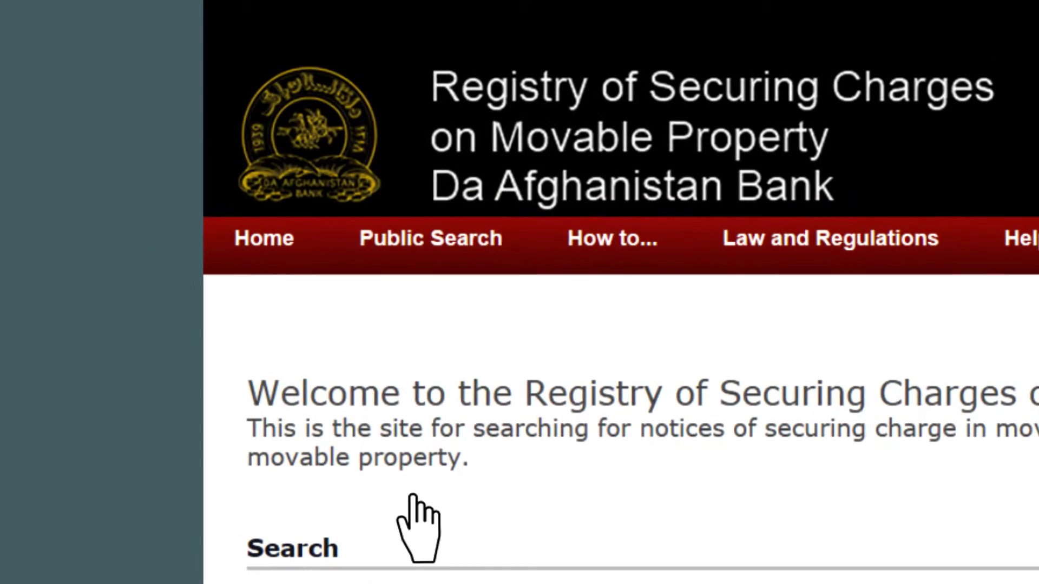
pyautogui.click(382, 247)
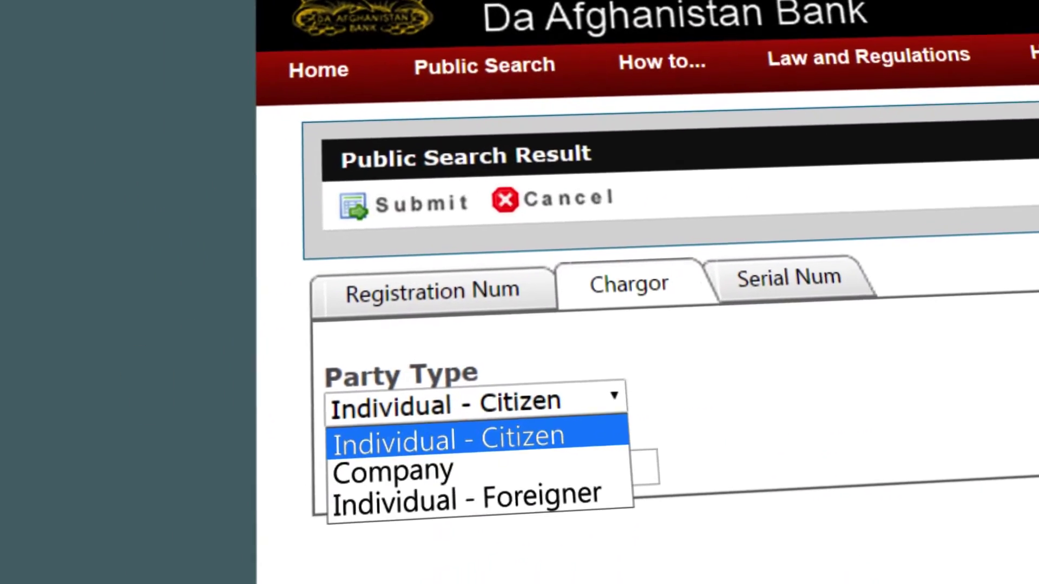
pyautogui.click(449, 440)
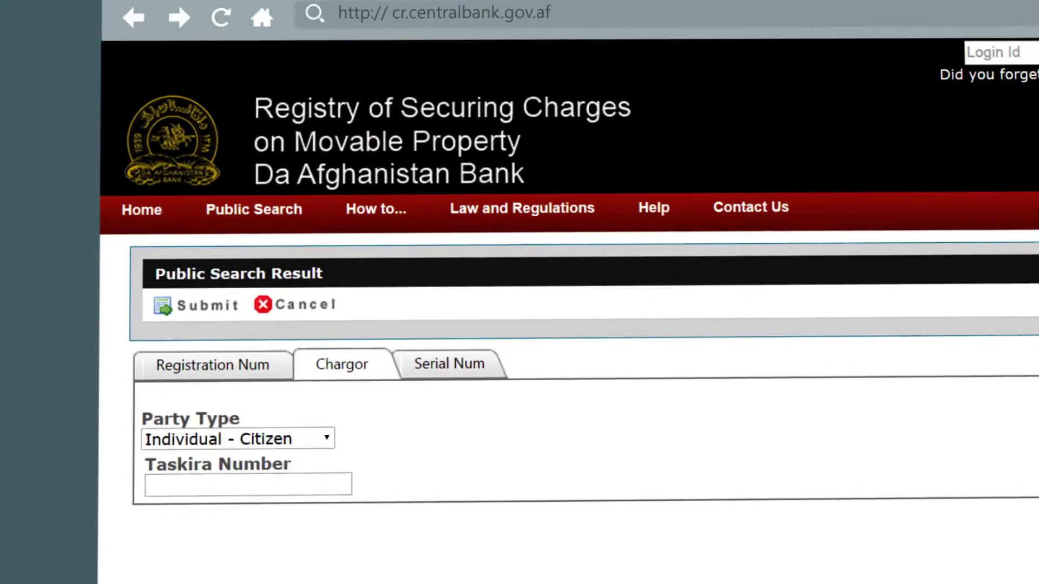